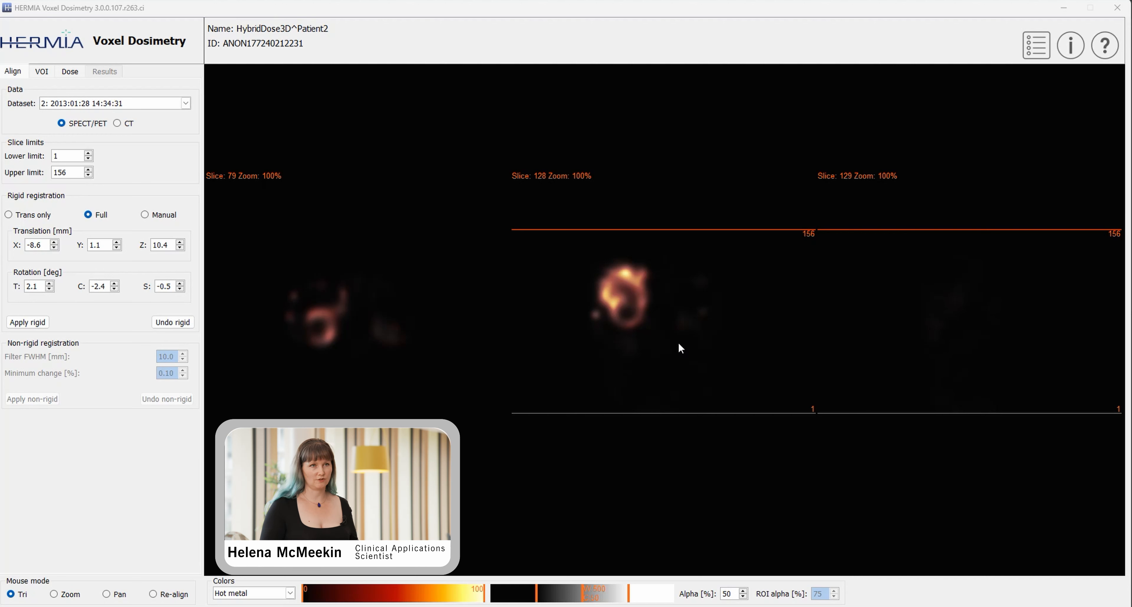
- Display the CT images of dataset 2 and check the rigid alignment through the coronal slices
{"action": "scroll", "coordinate": [585, 298], "scroll_direction": "down", "scroll_amount": 1}
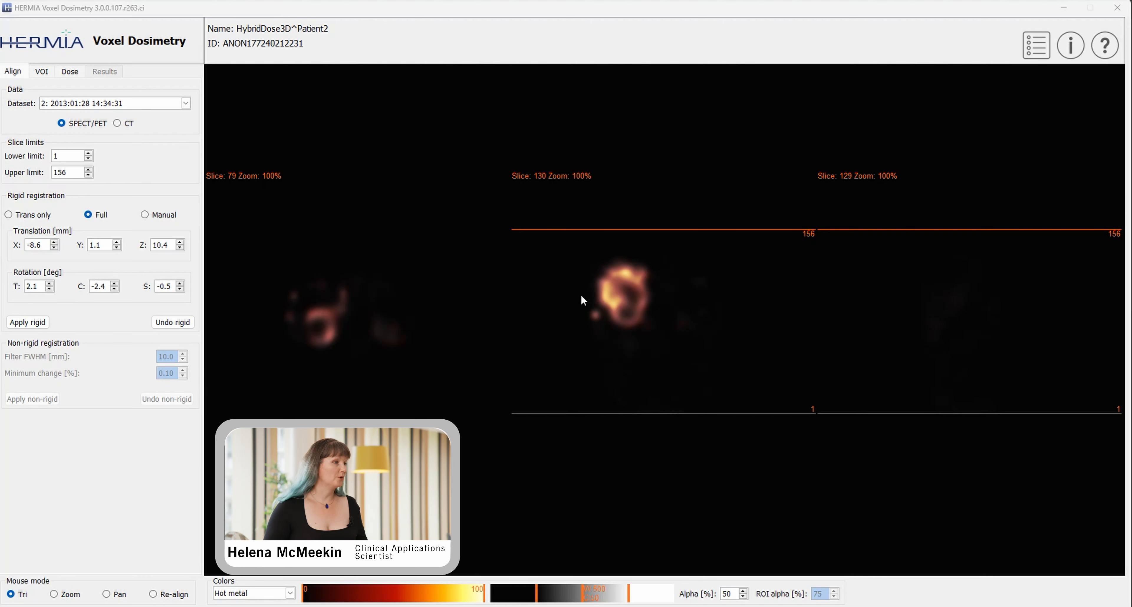
{"action": "scroll", "coordinate": [627, 310], "scroll_direction": "up", "scroll_amount": 4}
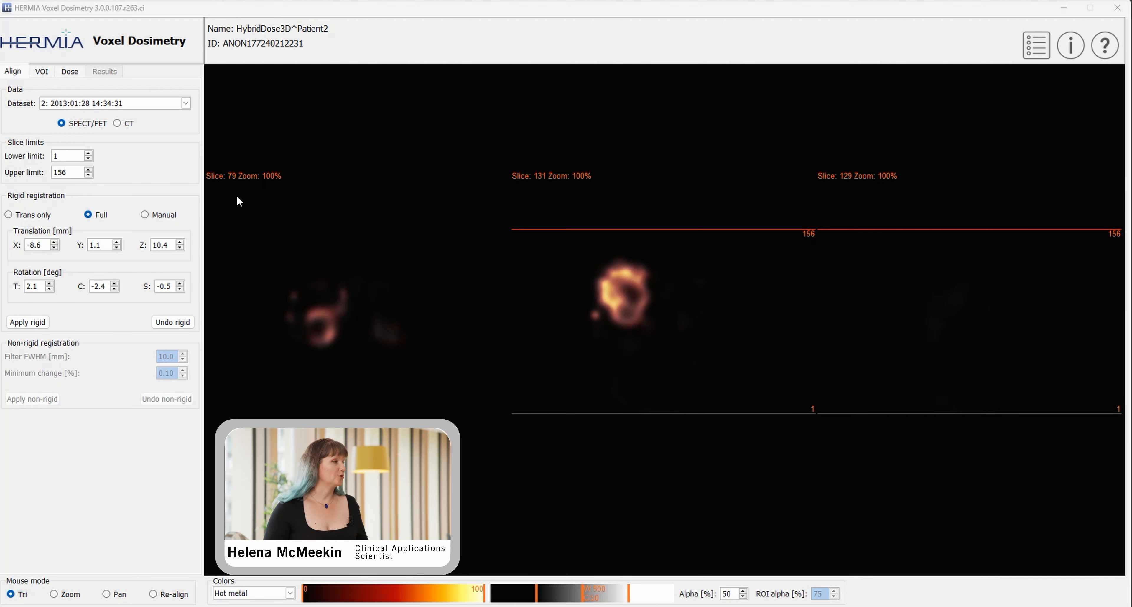
{"action": "left_click", "coordinate": [118, 124]}
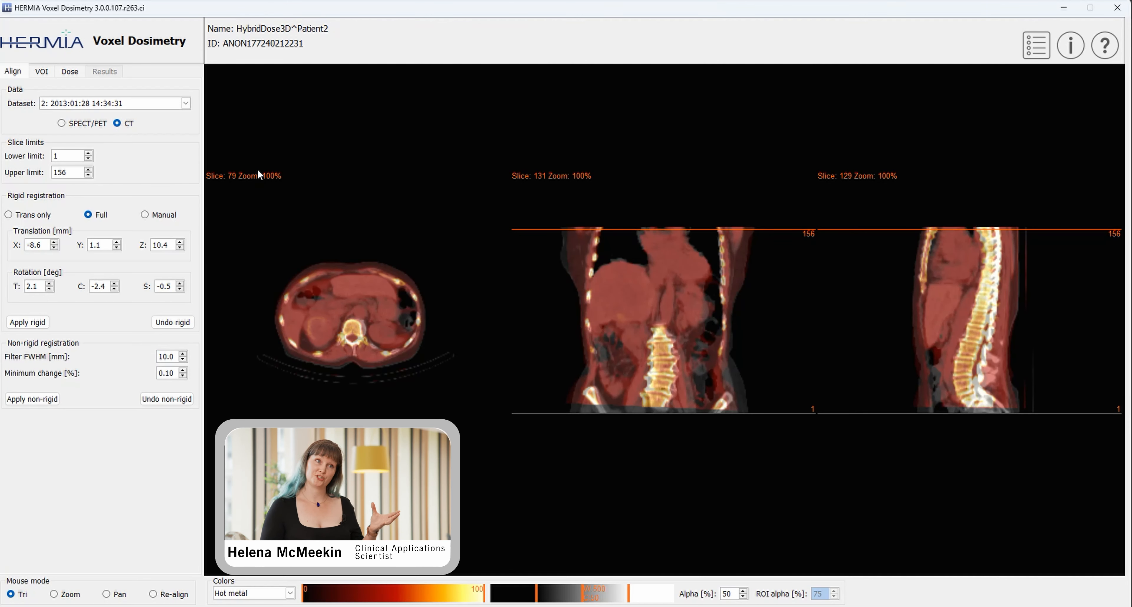
{"action": "scroll", "coordinate": [634, 340], "scroll_direction": "up", "scroll_amount": 7}
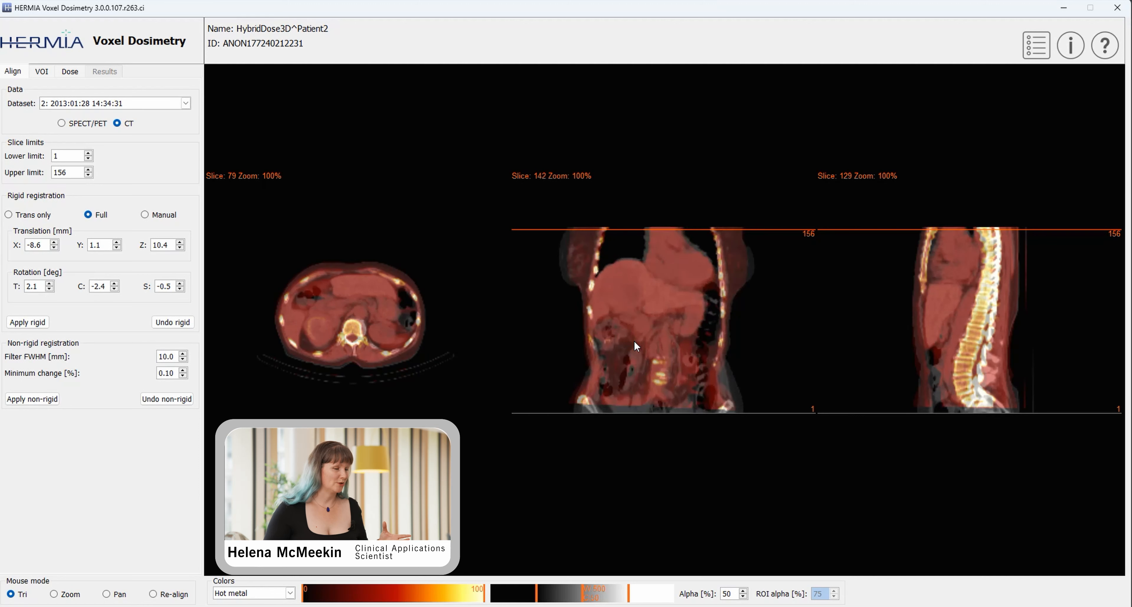
{"action": "scroll", "coordinate": [644, 340], "scroll_direction": "down", "scroll_amount": 11}
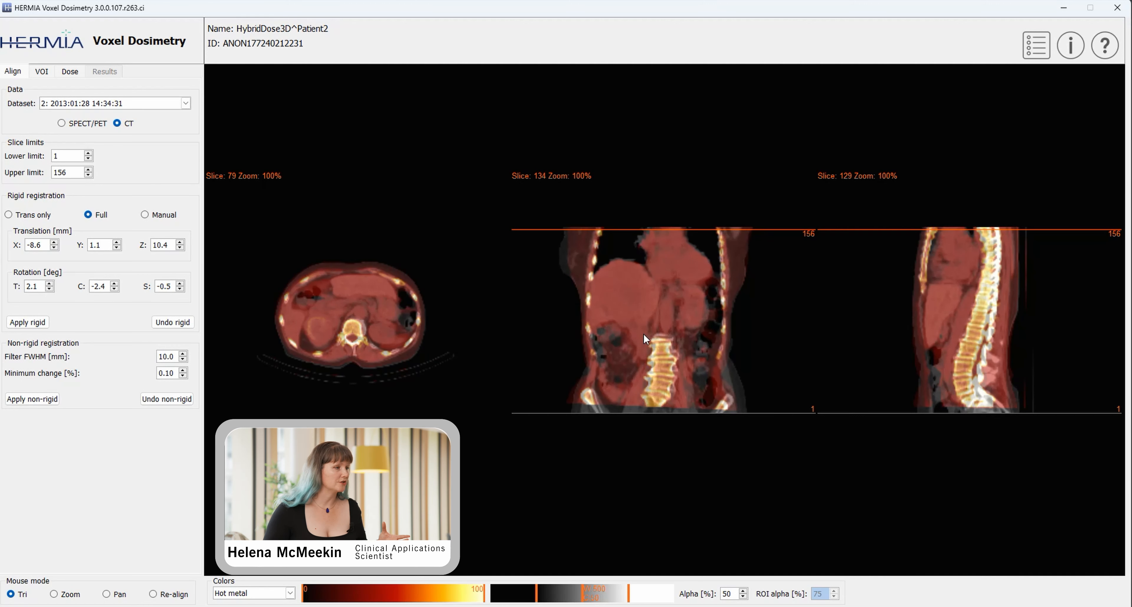
{"action": "scroll", "coordinate": [644, 339], "scroll_direction": "down", "scroll_amount": 8}
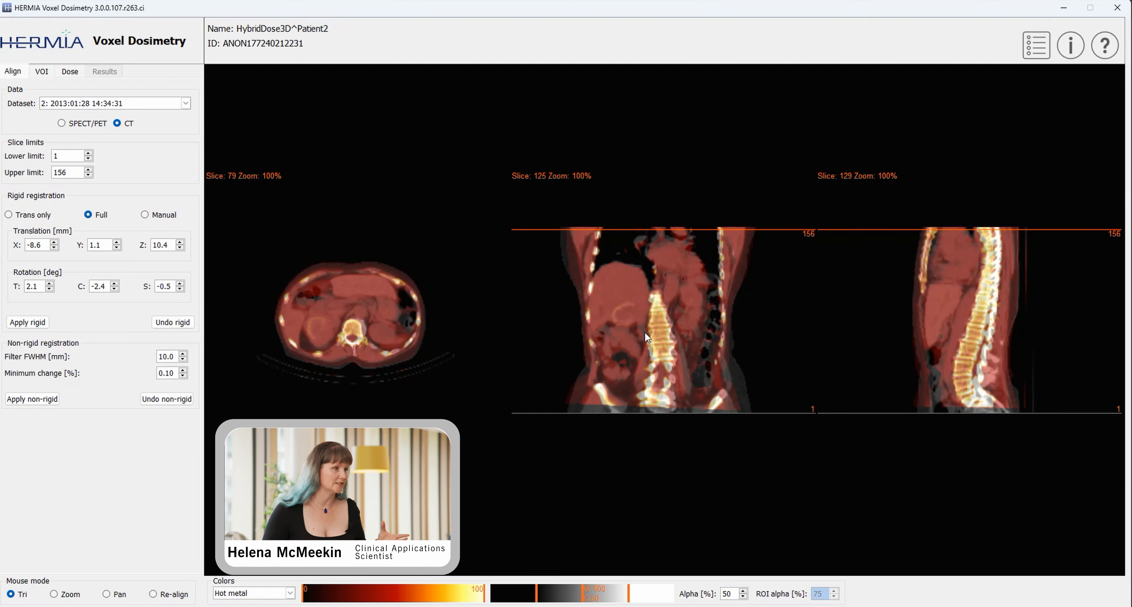
{"action": "scroll", "coordinate": [645, 333], "scroll_direction": "down", "scroll_amount": 3}
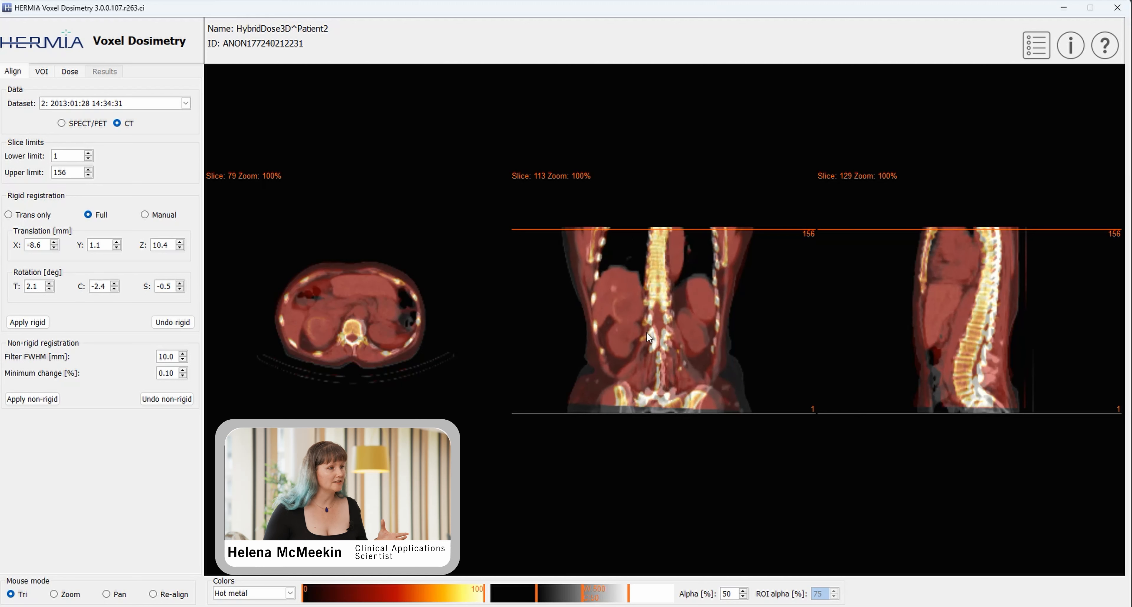
{"action": "scroll", "coordinate": [694, 343], "scroll_direction": "up", "scroll_amount": 3}
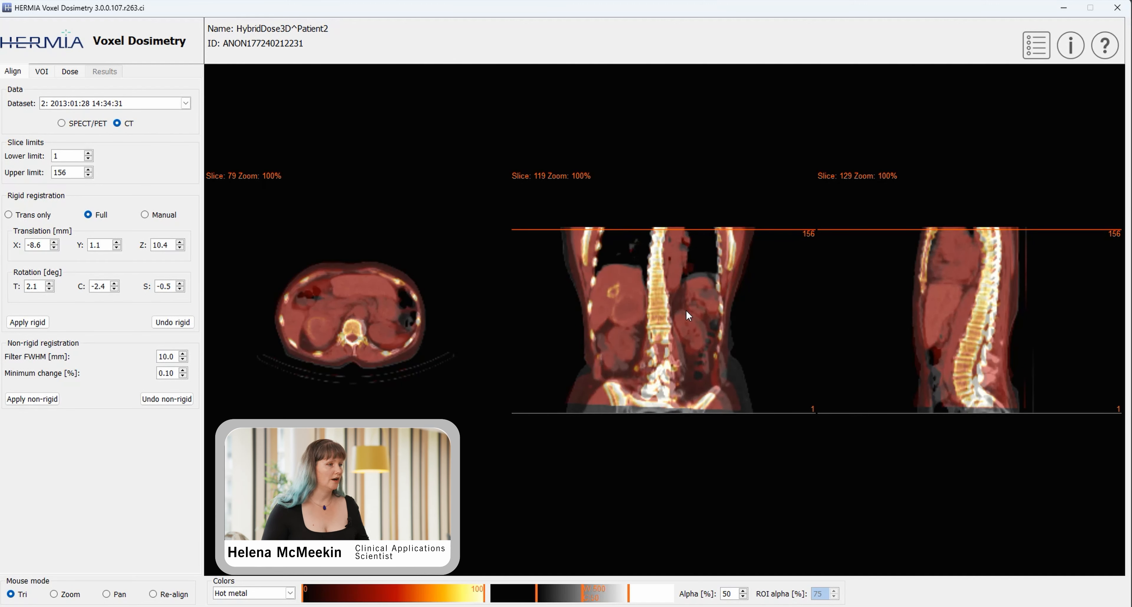
- Apply the non-rigid registration to the CT of dataset 2 using the data between the slice limits, and check the aligned coronal slices
{"action": "left_click", "coordinate": [35, 400]}
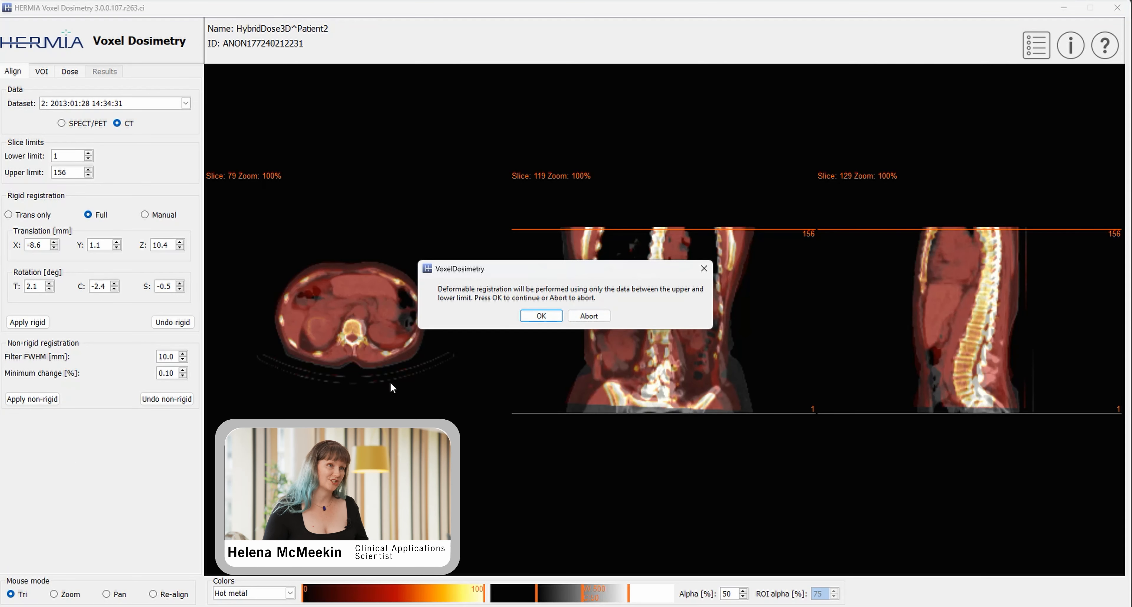
{"action": "left_click", "coordinate": [541, 317]}
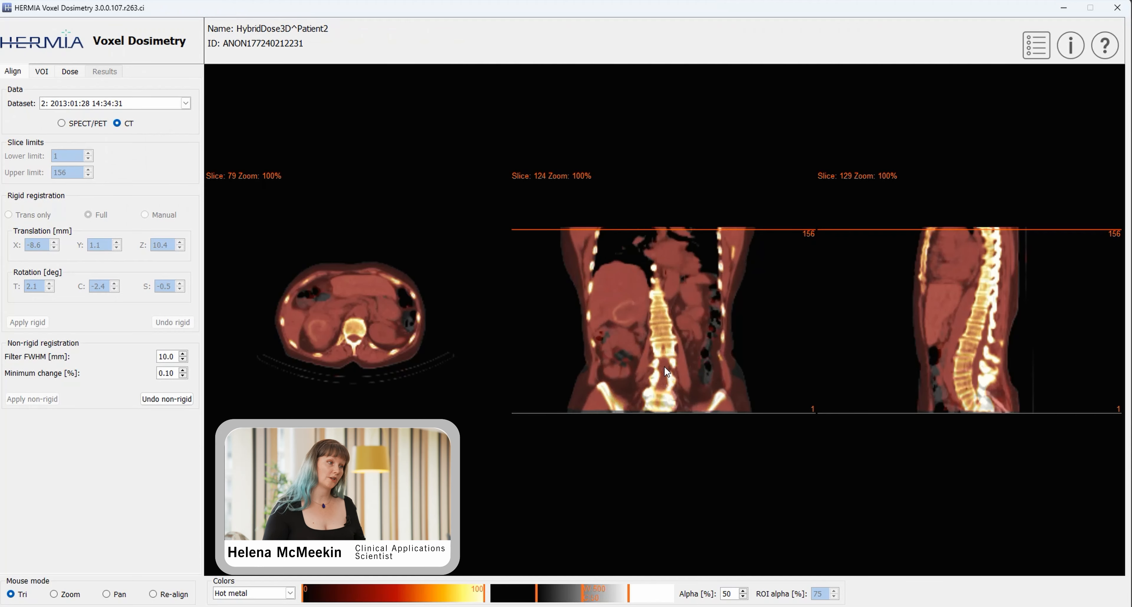
{"action": "scroll", "coordinate": [664, 366], "scroll_direction": "down", "scroll_amount": 5}
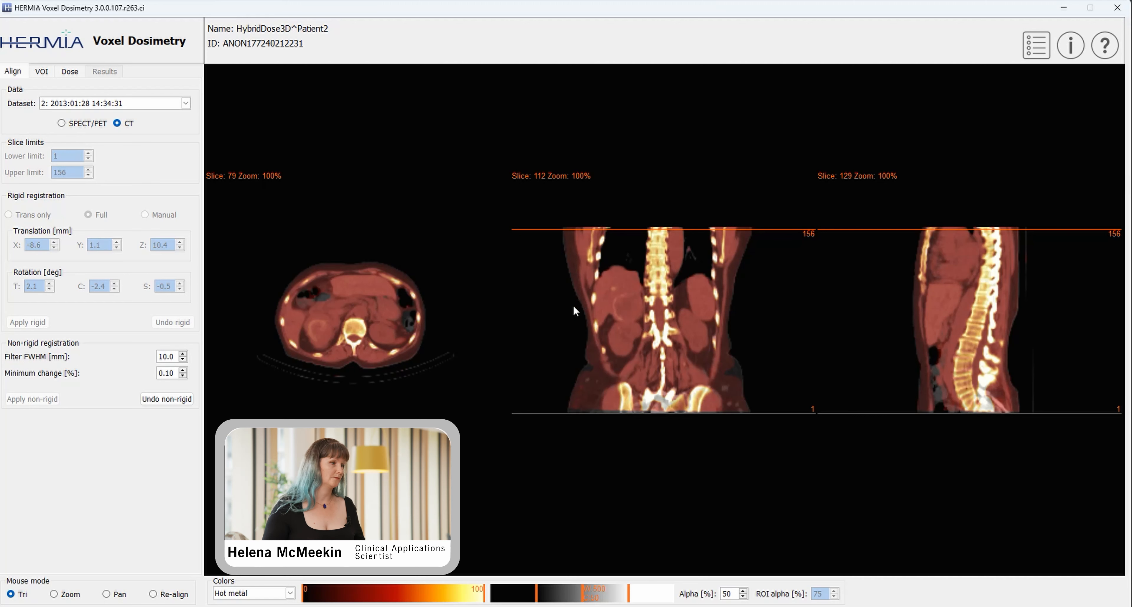
- Switch to dataset 3 (2013:01:30 14:56:04) and apply the non-rigid registration to its CT
{"action": "left_click", "coordinate": [158, 102]}
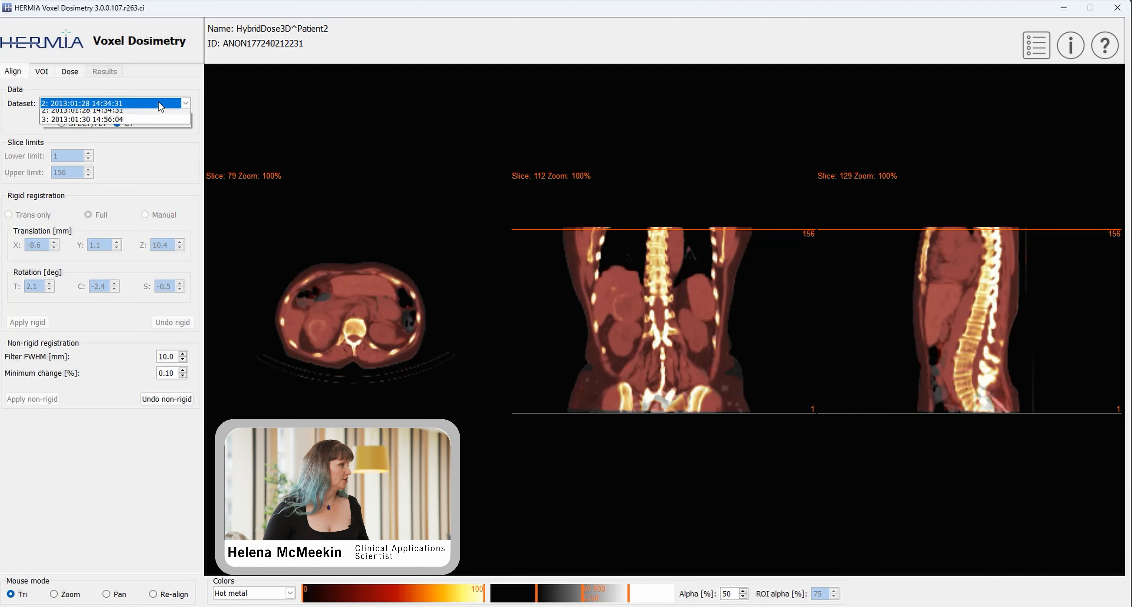
{"action": "left_click", "coordinate": [148, 130]}
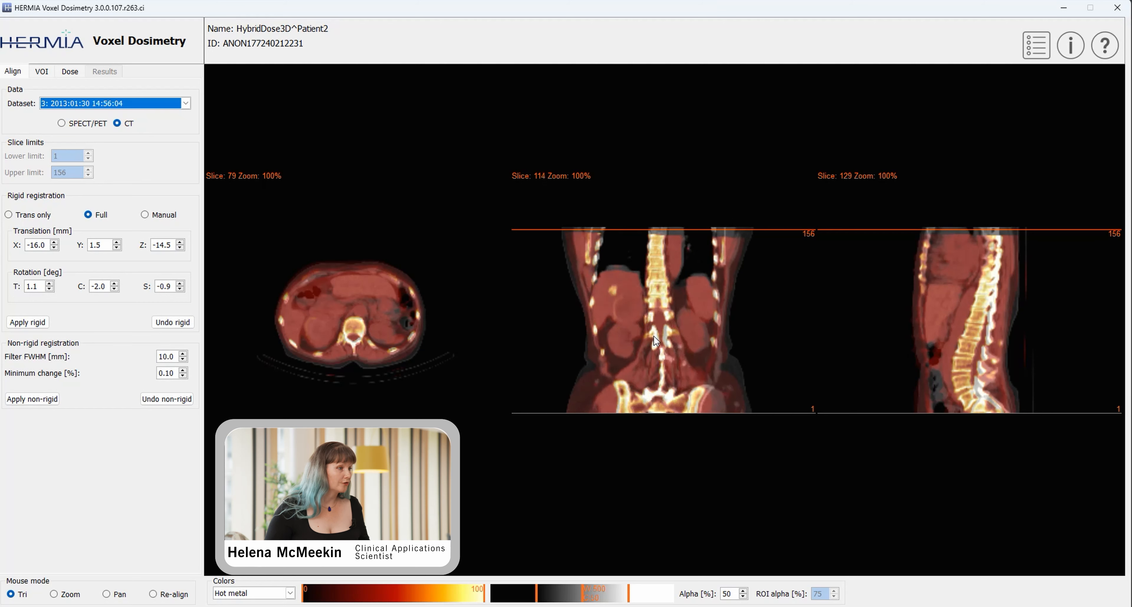
{"action": "scroll", "coordinate": [657, 342], "scroll_direction": "down", "scroll_amount": 4}
{"action": "scroll", "coordinate": [658, 339], "scroll_direction": "down", "scroll_amount": 2}
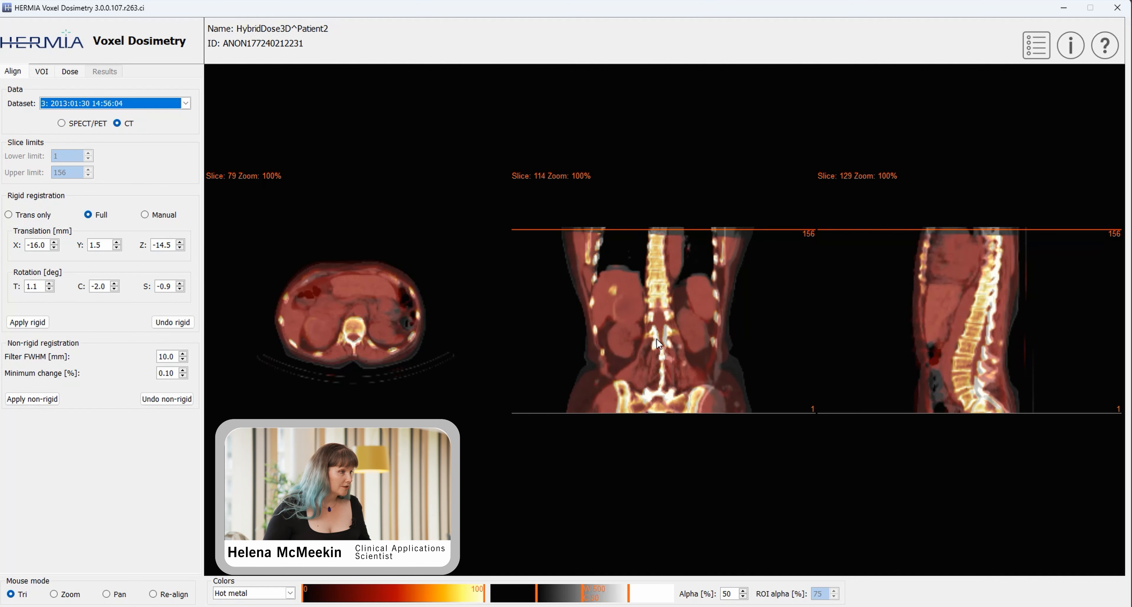
{"action": "left_click", "coordinate": [47, 400]}
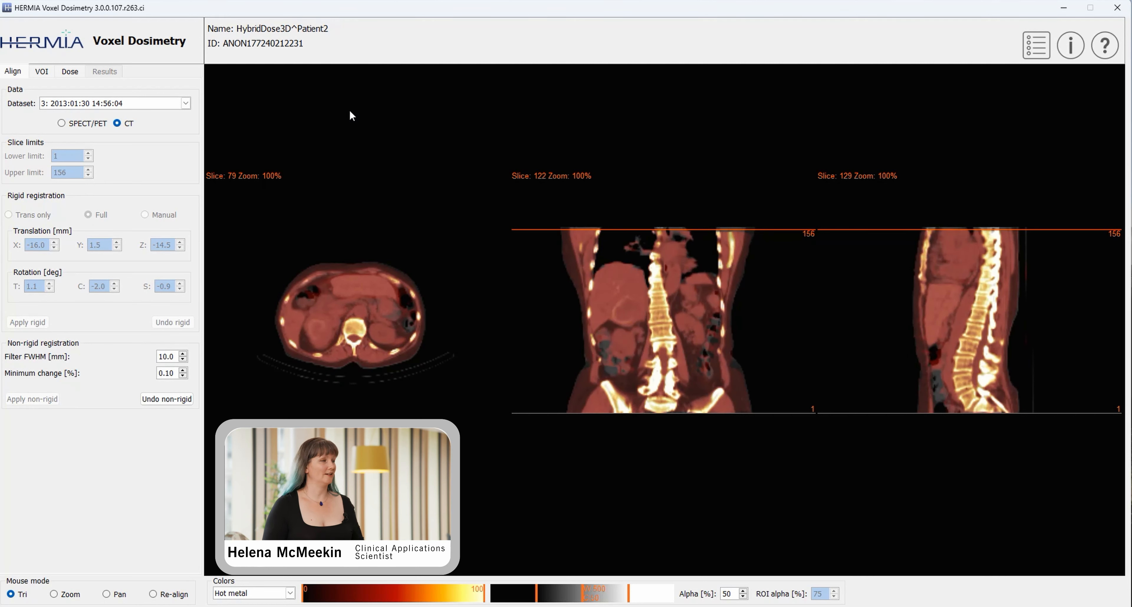
- Segment the kidneys, liver, spleen and lungs automatically on dataset 1, and review the organ contours through the coronal slices
{"action": "left_click", "coordinate": [44, 74]}
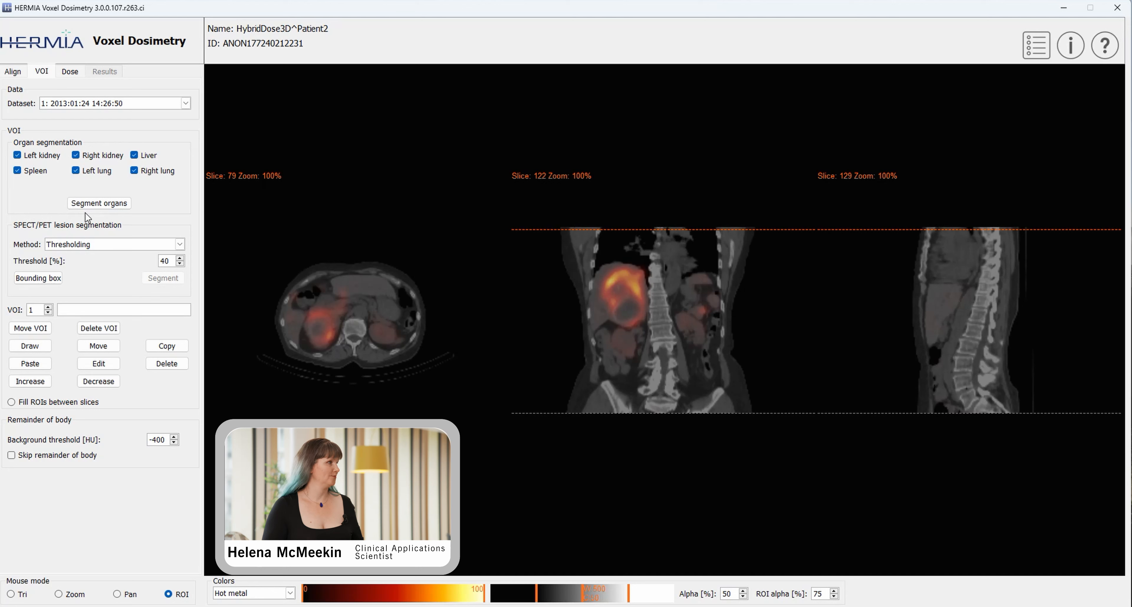
{"action": "left_click", "coordinate": [92, 203]}
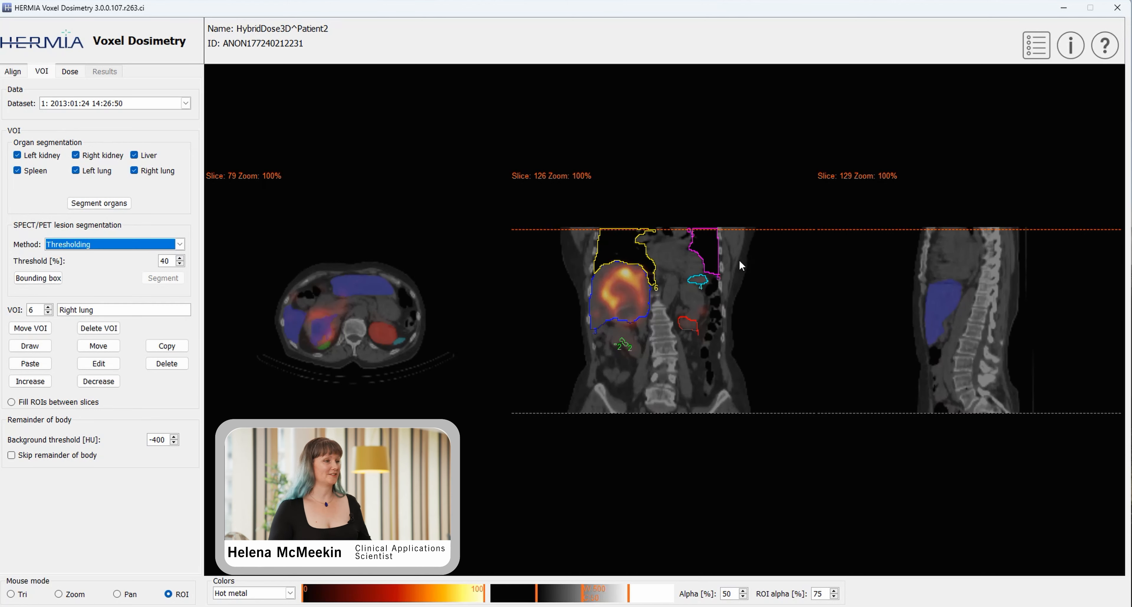
{"action": "scroll", "coordinate": [740, 263], "scroll_direction": "down", "scroll_amount": 18}
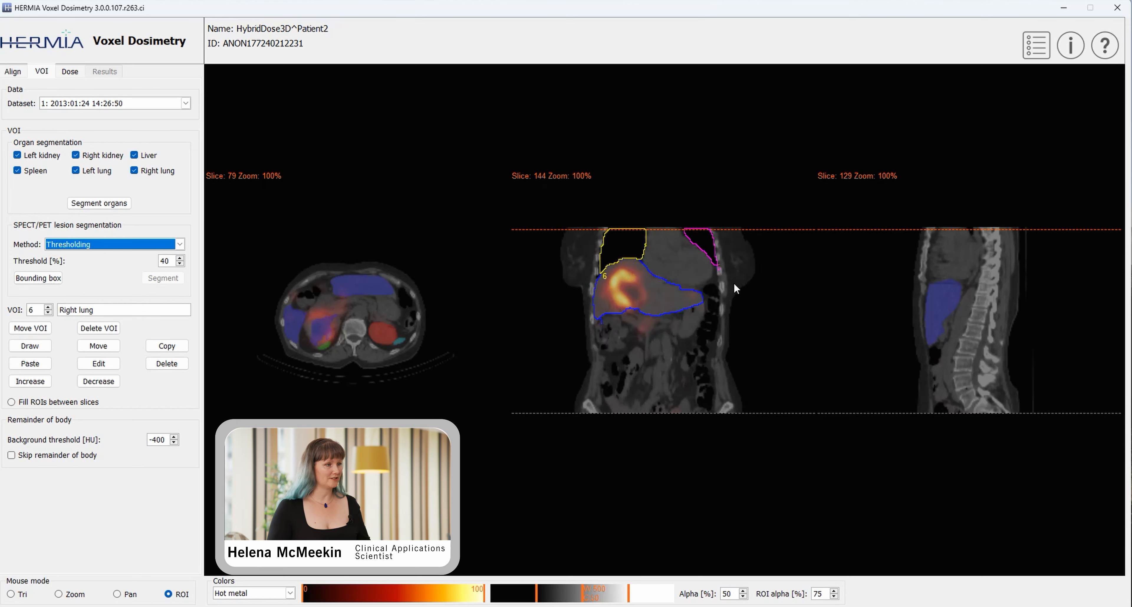
{"action": "scroll", "coordinate": [734, 284], "scroll_direction": "down", "scroll_amount": 3}
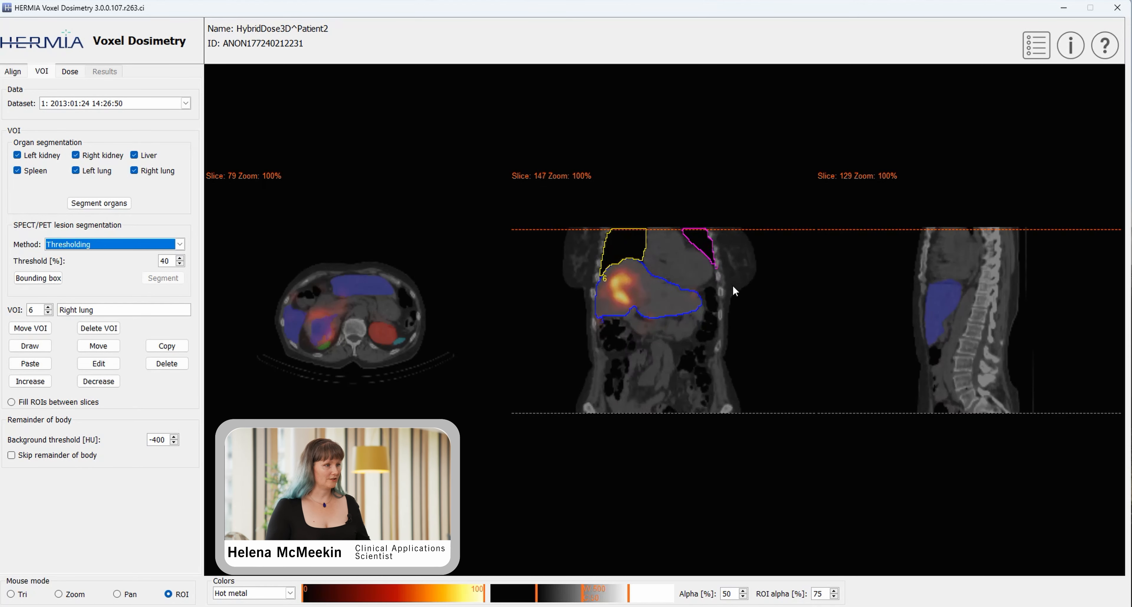
{"action": "scroll", "coordinate": [735, 291], "scroll_direction": "up", "scroll_amount": 20}
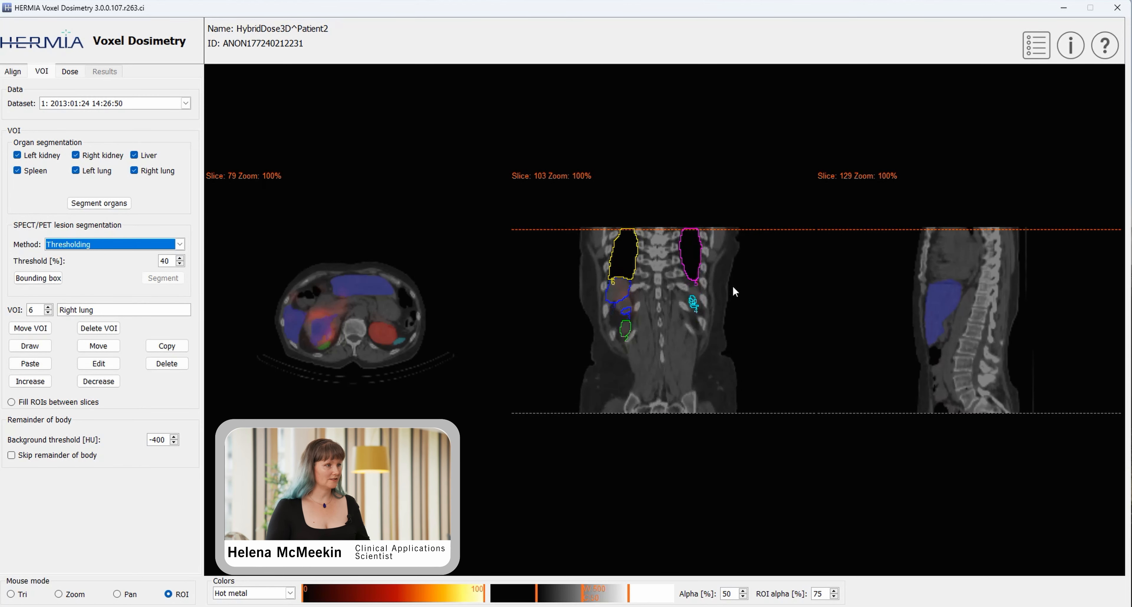
{"action": "scroll", "coordinate": [734, 289], "scroll_direction": "down", "scroll_amount": 20}
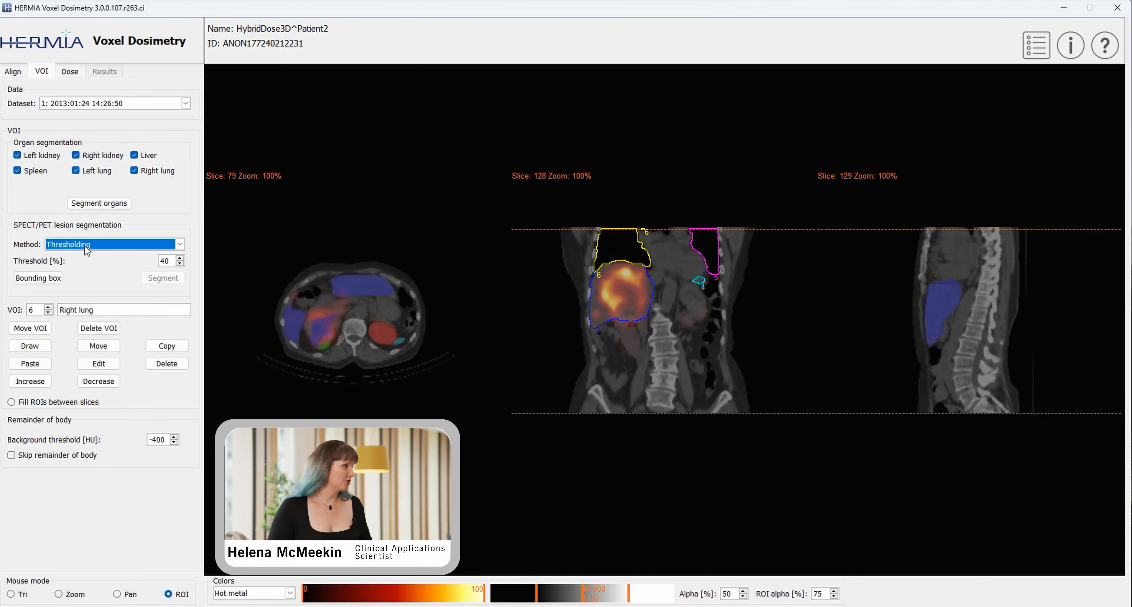
- Segment the liver lesion with 40% thresholding inside a bounding box enlarged to enclose the whole area of high uptake
{"action": "left_click", "coordinate": [46, 279]}
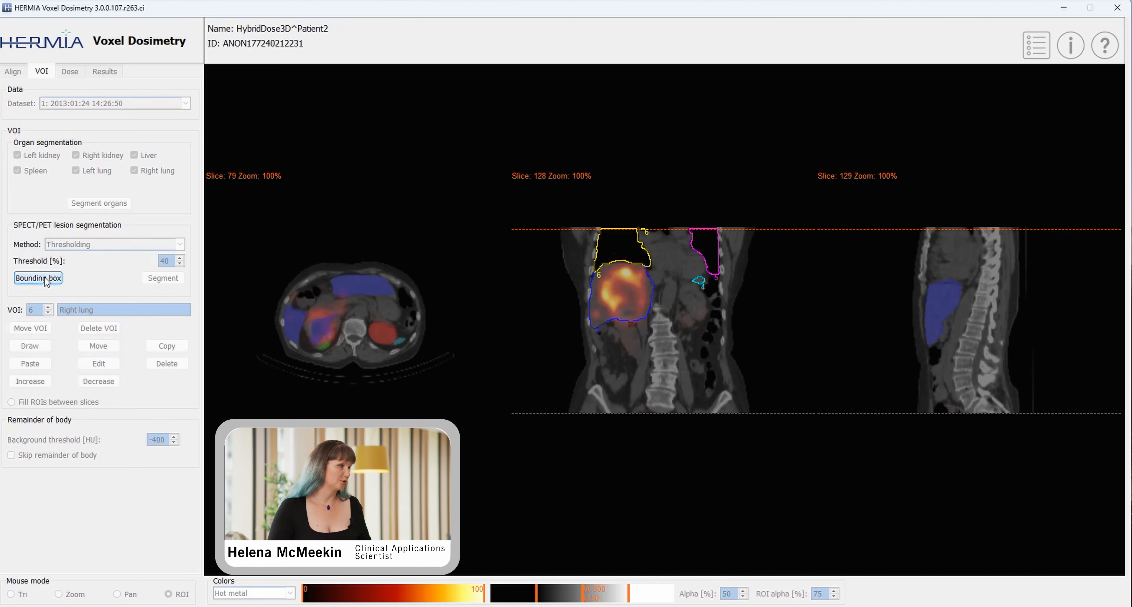
{"action": "left_click", "coordinate": [622, 289]}
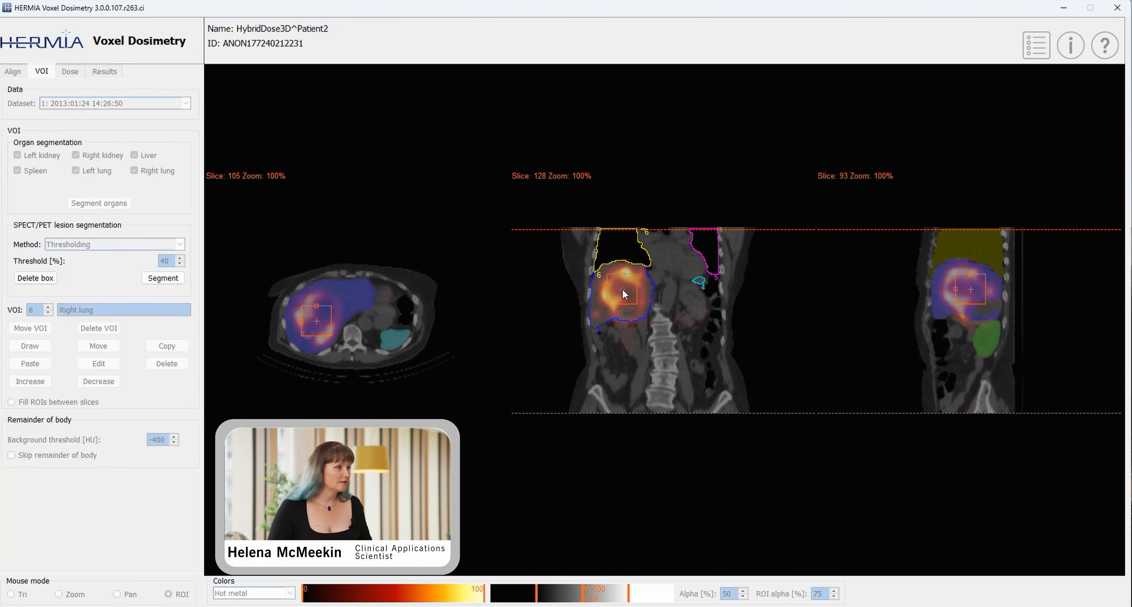
{"action": "left_click_drag", "start_coordinate": [623, 273], "coordinate": [592, 286]}
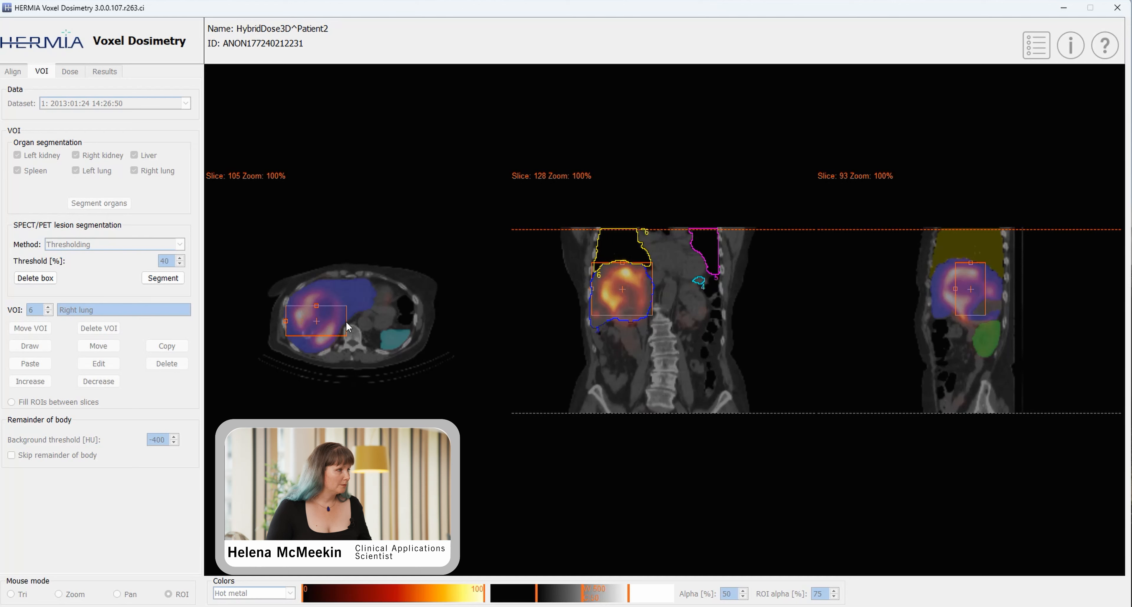
{"action": "left_click_drag", "start_coordinate": [317, 305], "coordinate": [322, 289]}
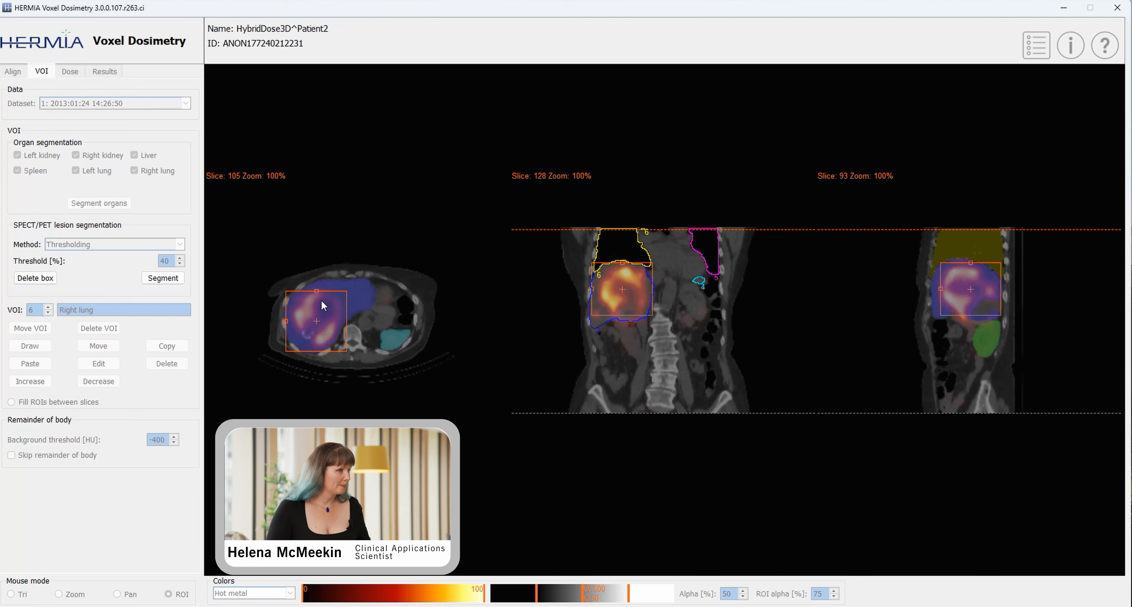
{"action": "left_click", "coordinate": [149, 282]}
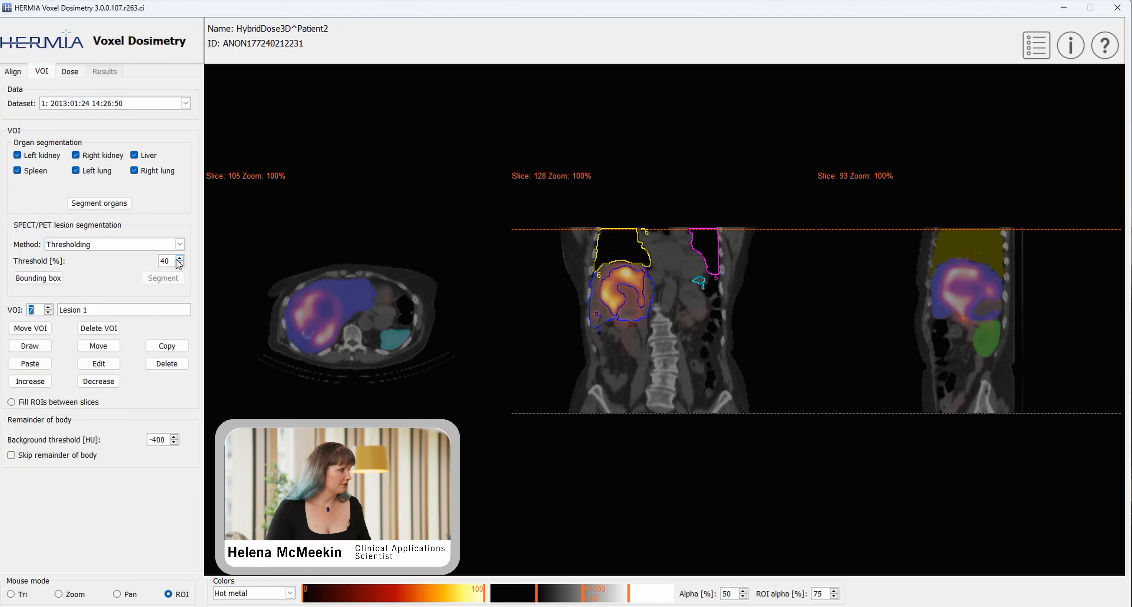
{"action": "scroll", "coordinate": [620, 290], "scroll_direction": "down", "scroll_amount": 3}
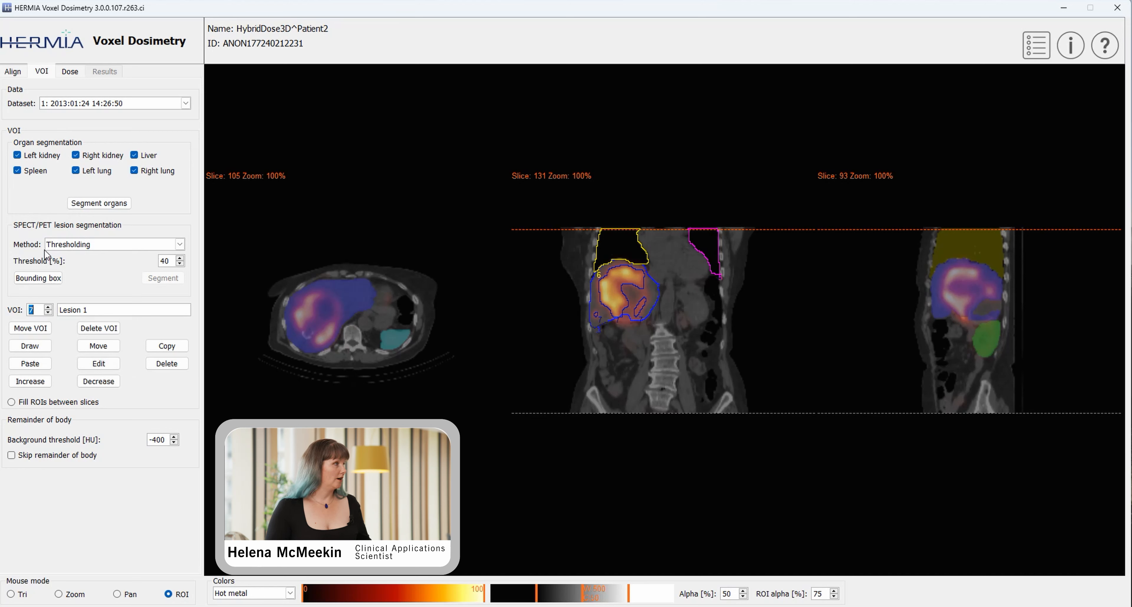
- Open the dose calculation settings and view the available imaging isotopes, keeping Lu177
{"action": "left_click", "coordinate": [70, 71]}
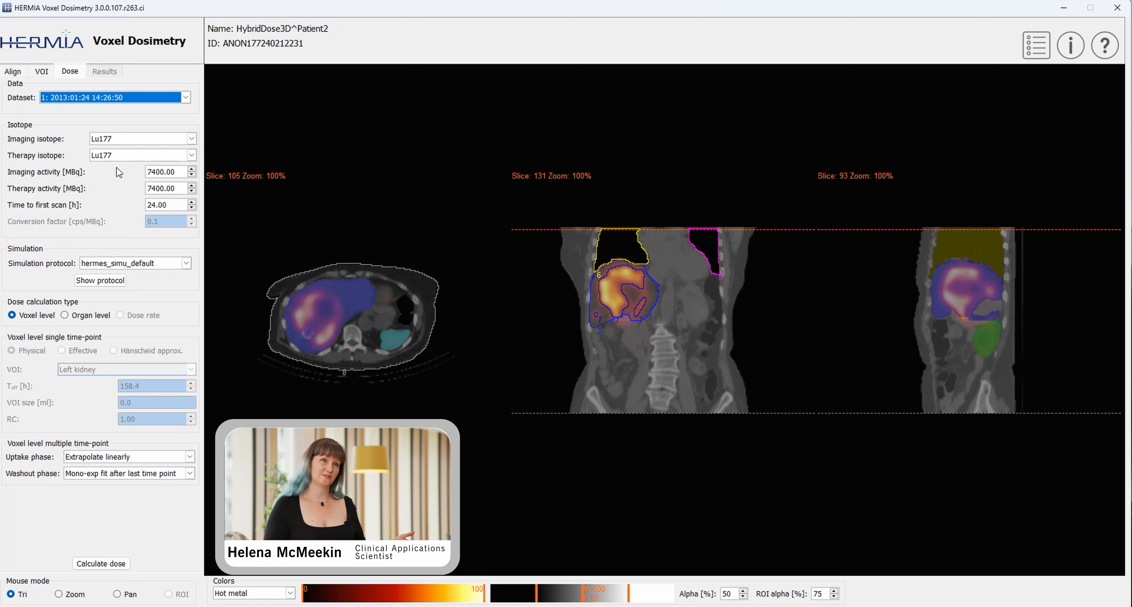
{"action": "left_click", "coordinate": [112, 140]}
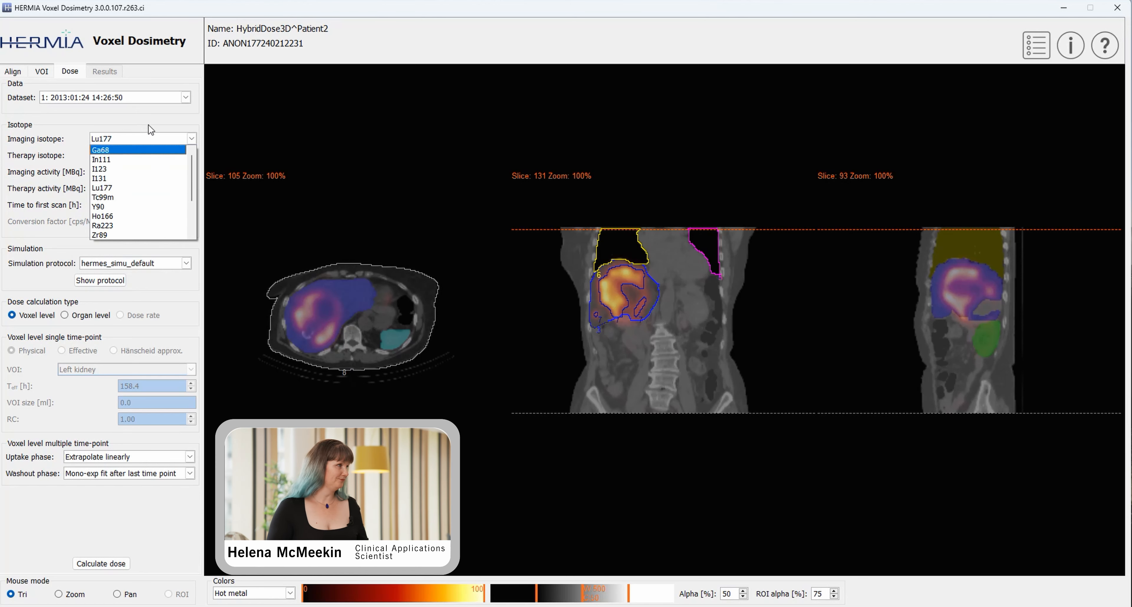
{"action": "left_click", "coordinate": [132, 133]}
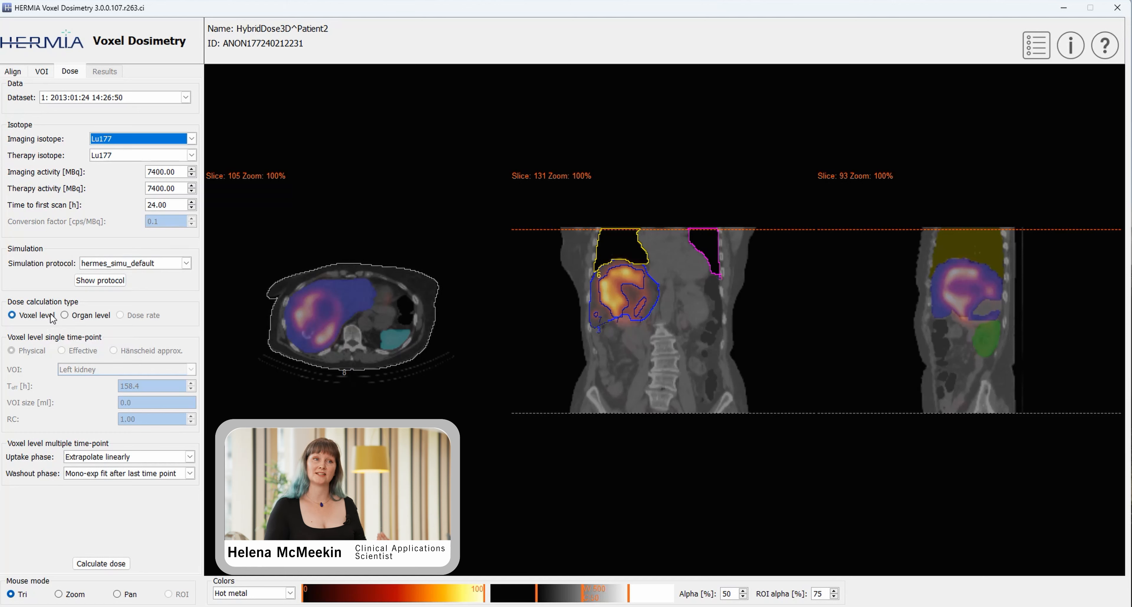
- Set the dose calculation to organ level and fit the left kidney's time-activity curve with the Bi-exponential function
{"action": "left_click", "coordinate": [81, 316]}
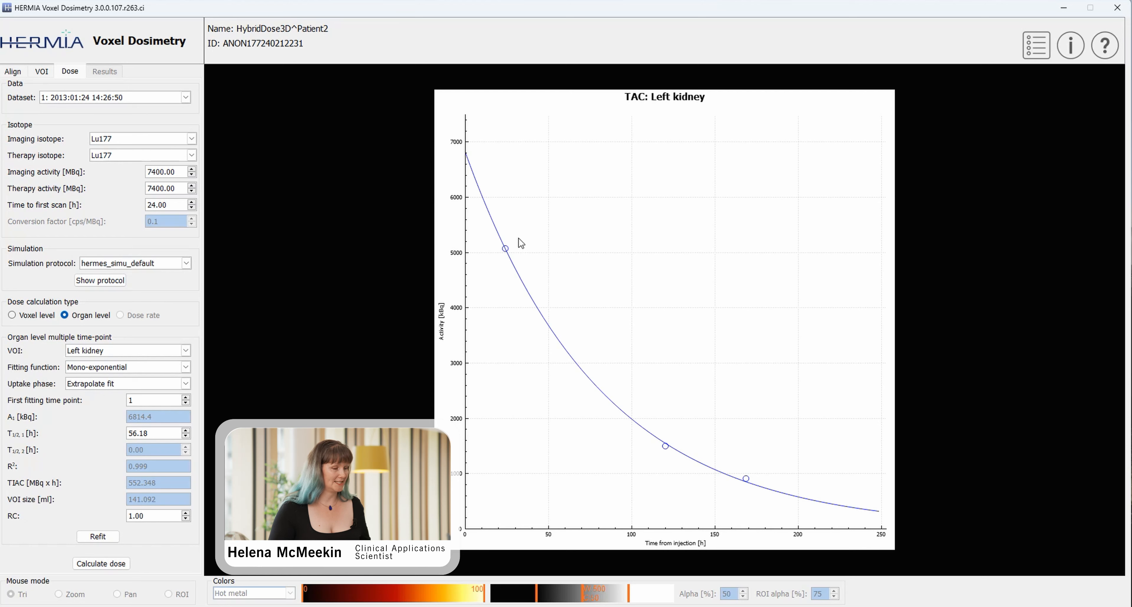
{"action": "left_click", "coordinate": [137, 371]}
{"action": "left_click", "coordinate": [137, 386]}
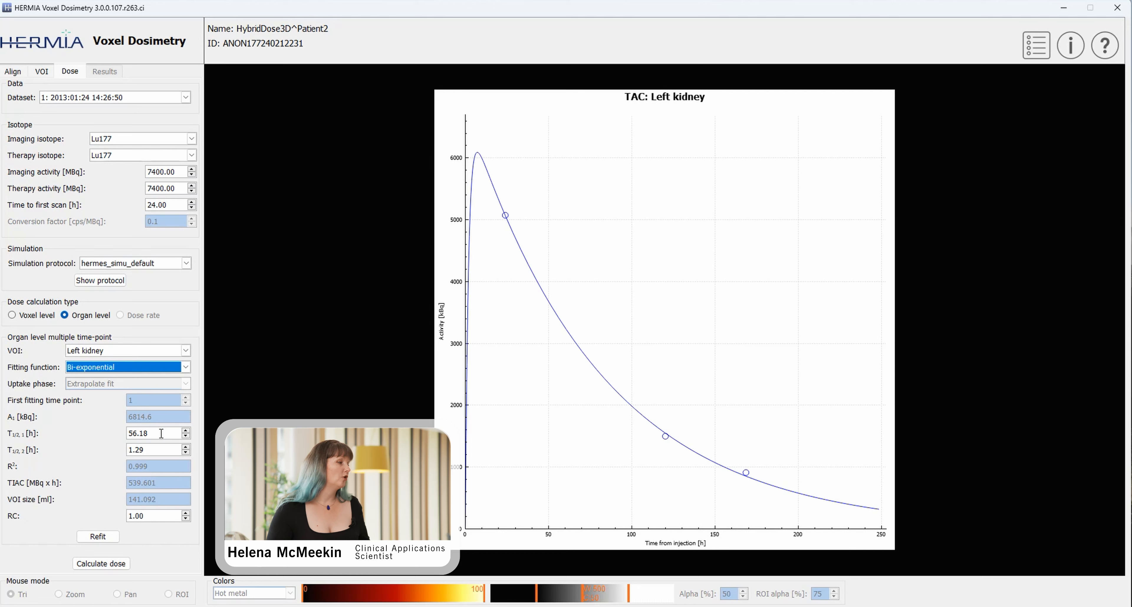
- Try a first half-life (T1/2,1) of 70 h for the left kidney, and refit the curve to discard the override
{"action": "left_click_drag", "start_coordinate": [162, 434], "coordinate": [105, 427]}
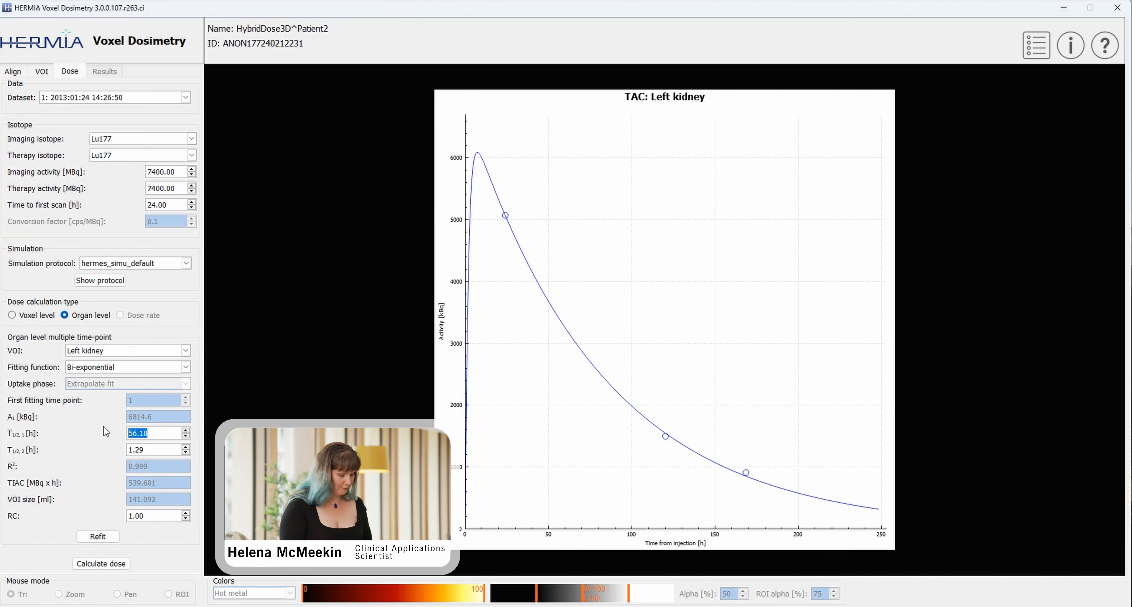
{"action": "type", "text": "70"}
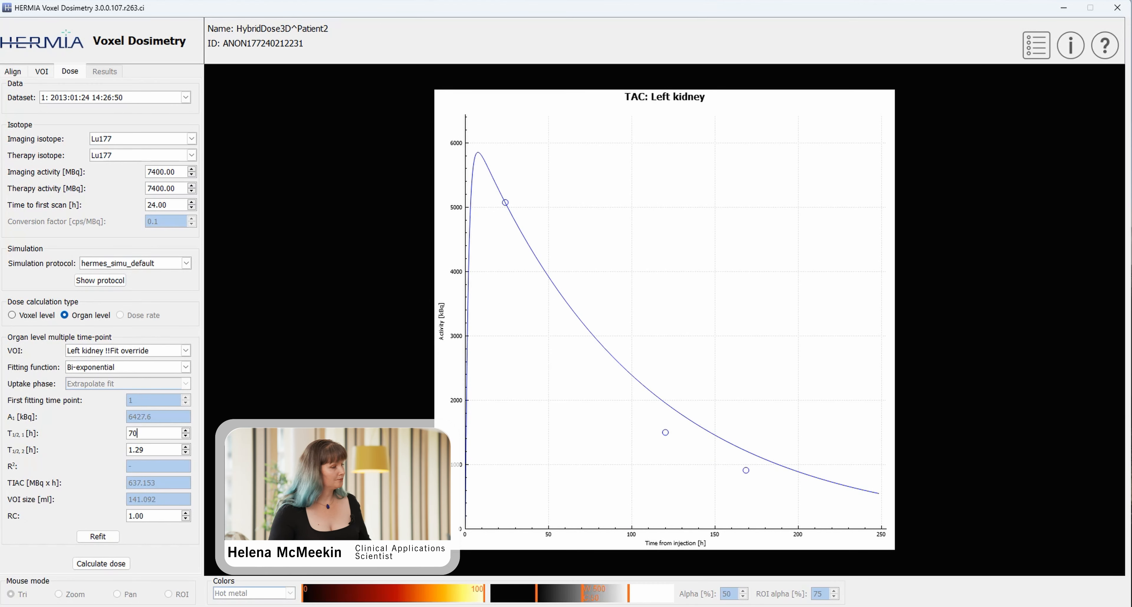
{"action": "left_click", "coordinate": [91, 539]}
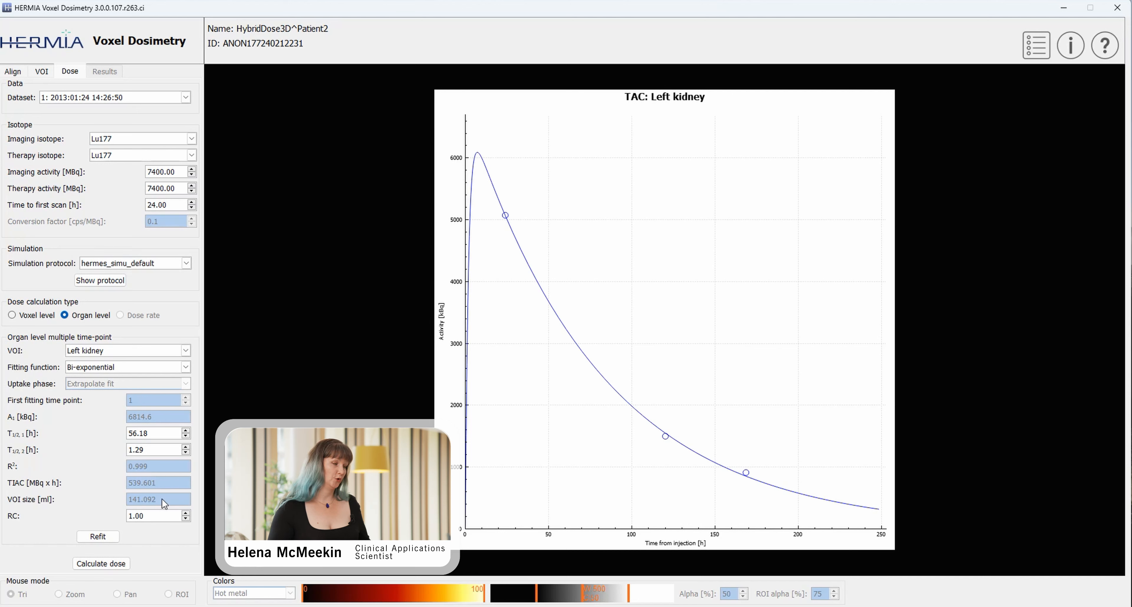
- View the time-activity curve fit for the remainder of body, and calculate the organ-level dose
{"action": "left_click", "coordinate": [103, 351]}
{"action": "left_click", "coordinate": [99, 428]}
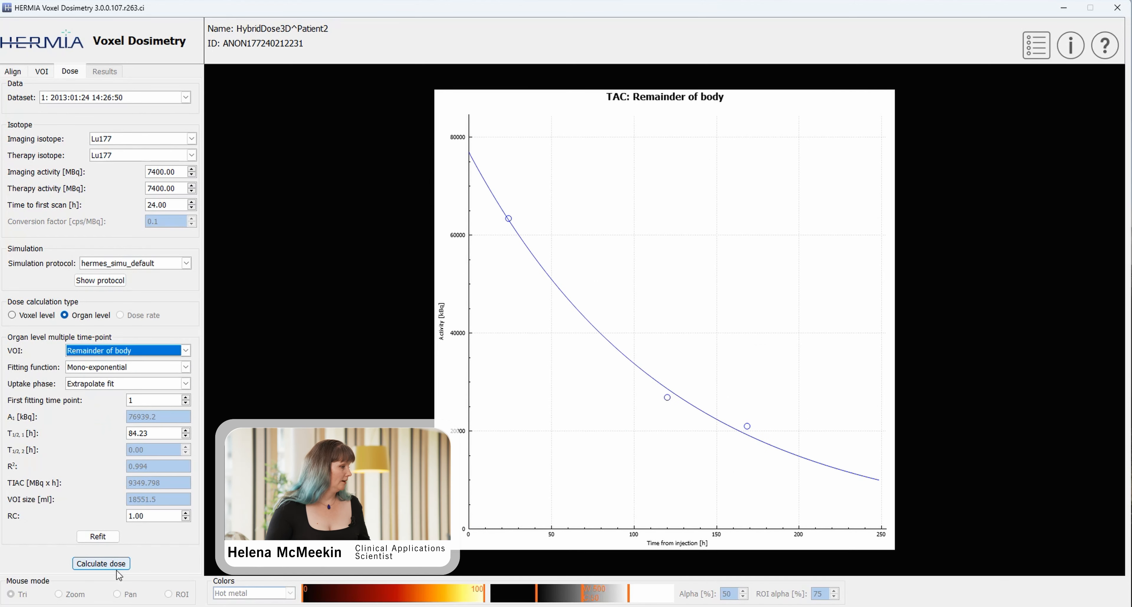
{"action": "left_click", "coordinate": [117, 567]}
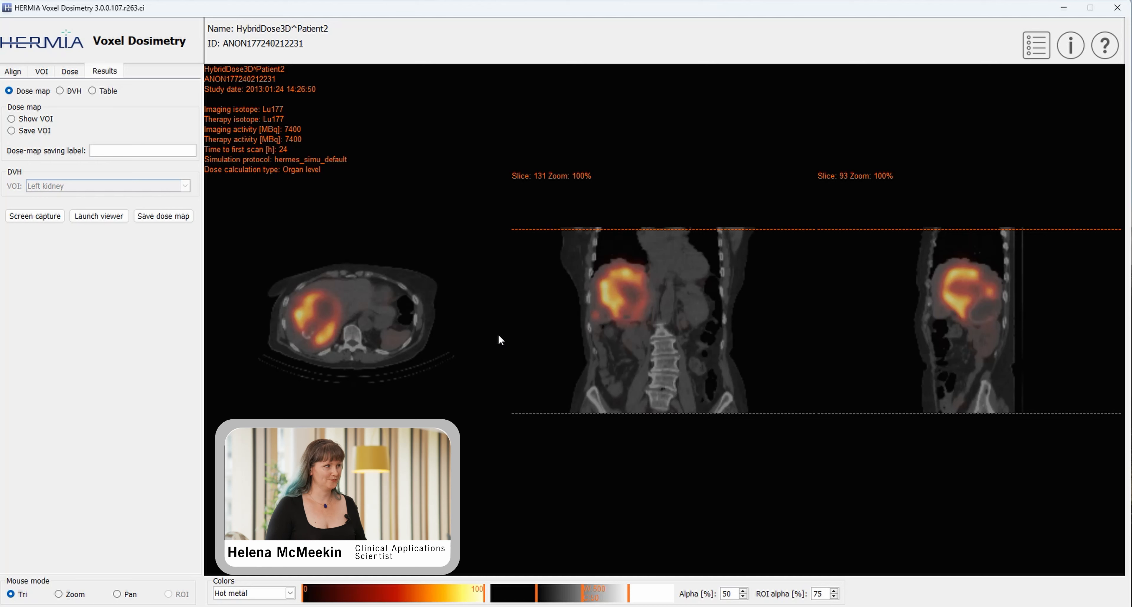
- Review the calculated dose results: the dose map around the liver lesion, the left kidney's DVH and the table of VOI dose statistics
{"action": "scroll", "coordinate": [624, 298], "scroll_direction": "down", "scroll_amount": 3}
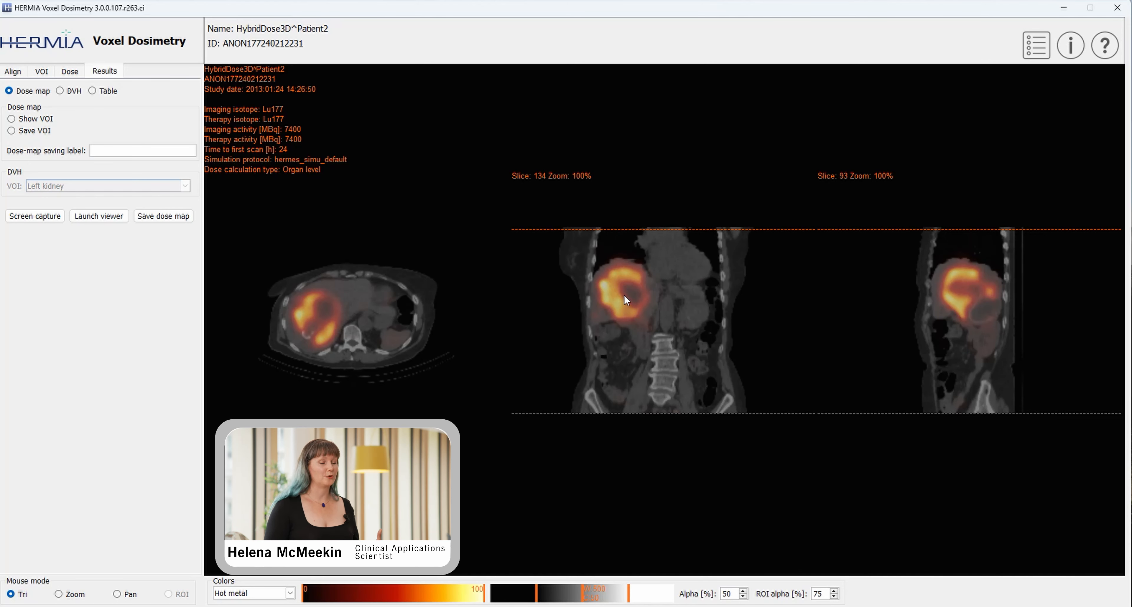
{"action": "left_click_drag", "start_coordinate": [615, 288], "coordinate": [634, 312]}
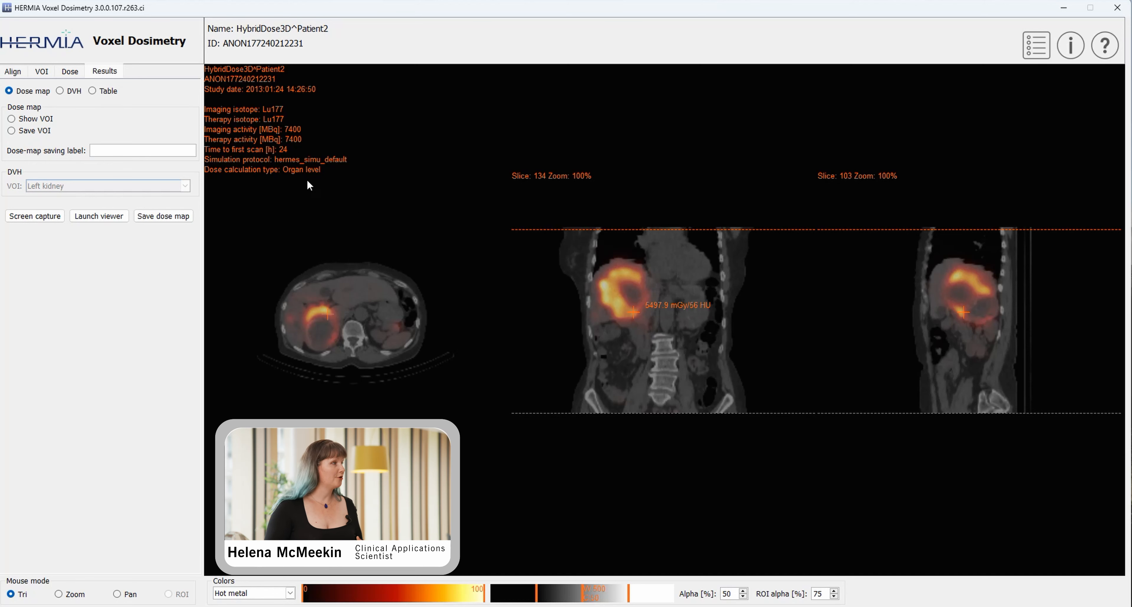
{"action": "left_click", "coordinate": [72, 92]}
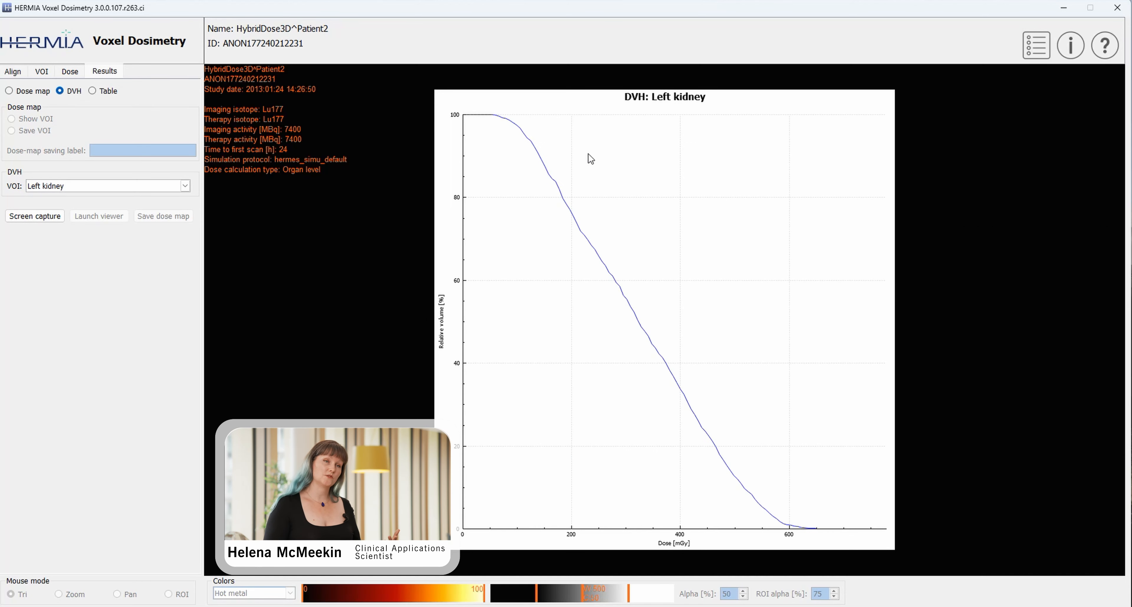
{"action": "left_click", "coordinate": [108, 92]}
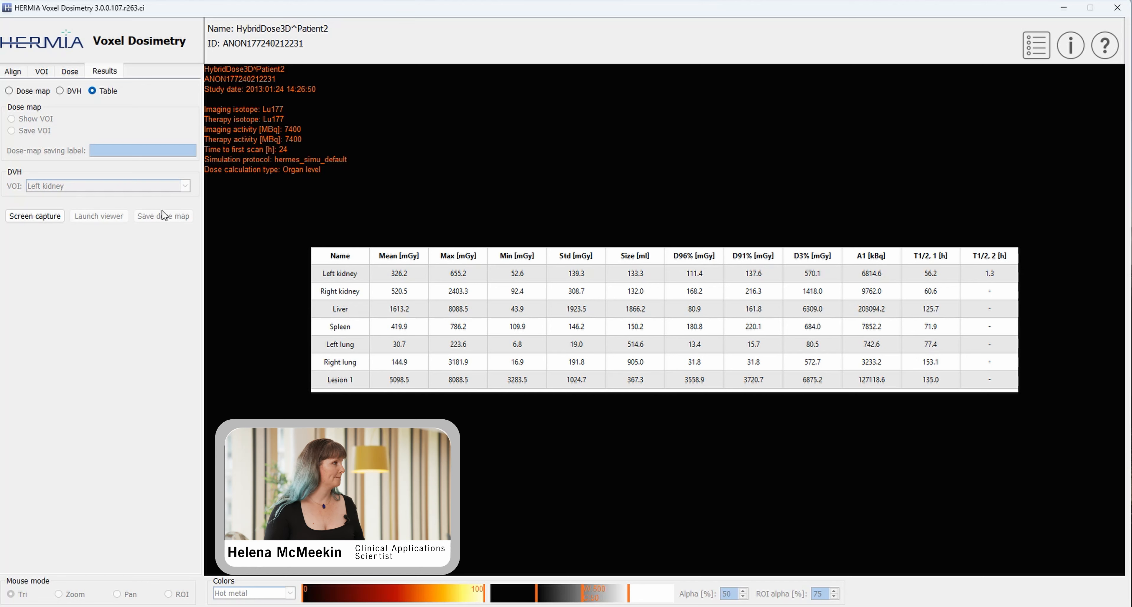
{"action": "left_click", "coordinate": [34, 93]}
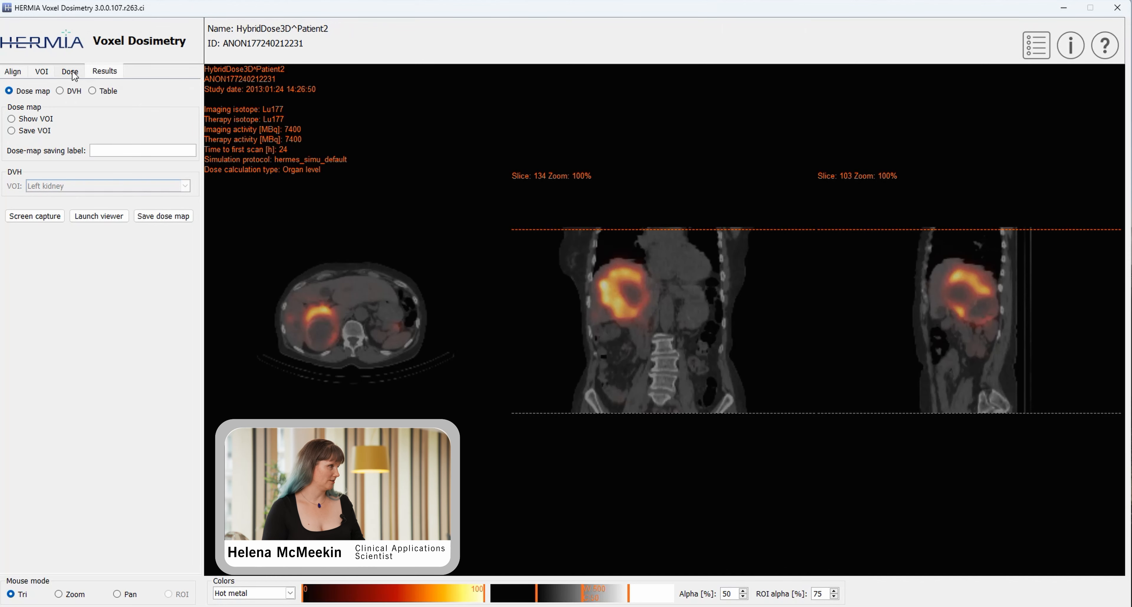
- Return to the dose calculation settings and change the dose calculation type to voxel level
{"action": "left_click", "coordinate": [71, 71]}
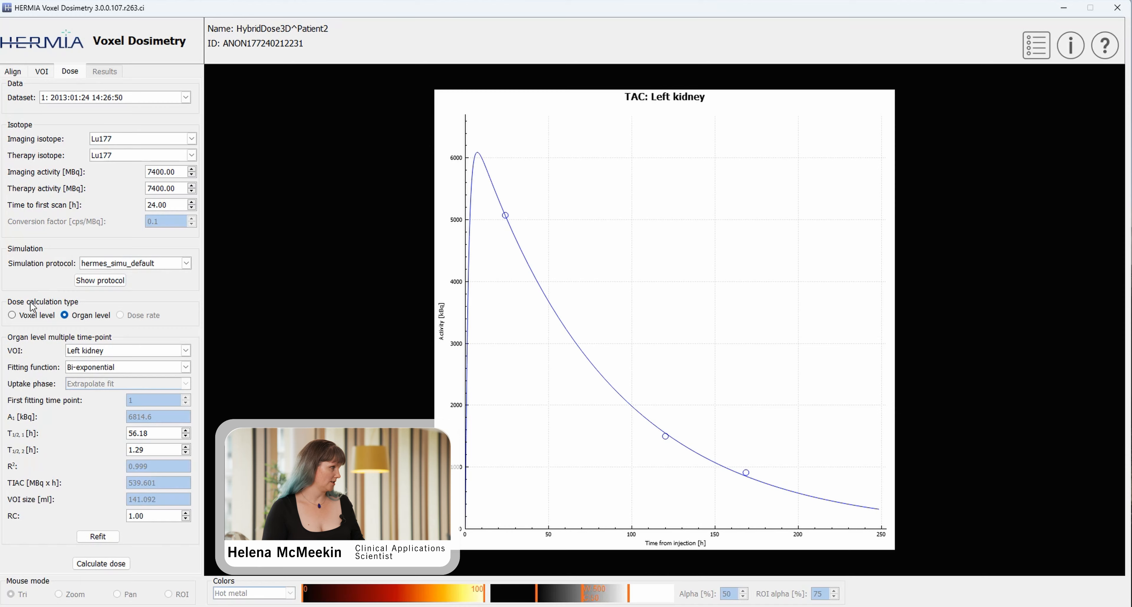
{"action": "left_click", "coordinate": [38, 316]}
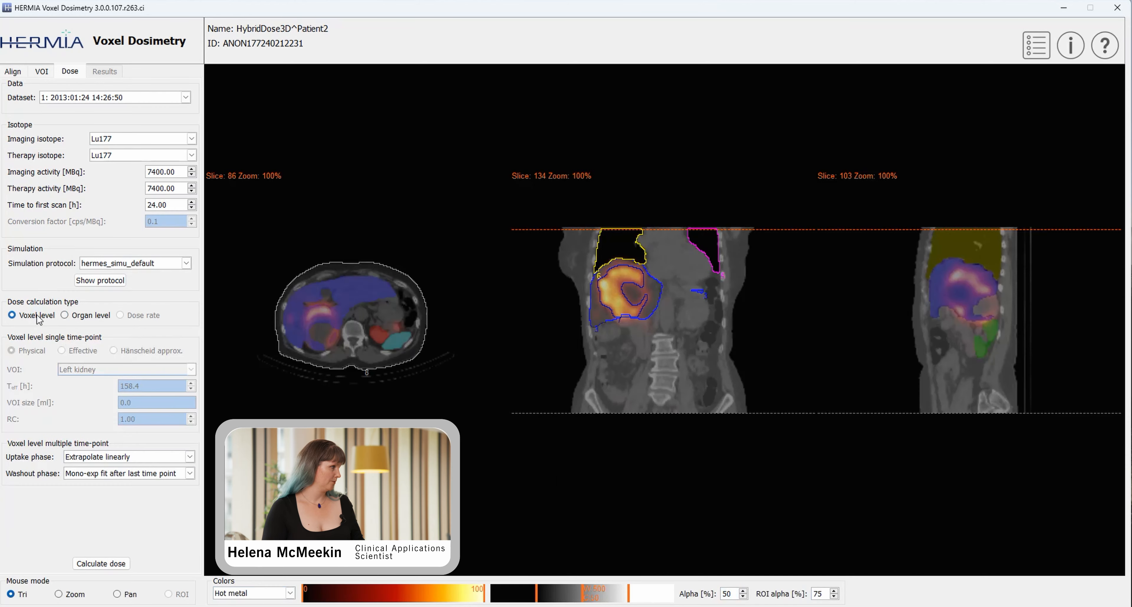